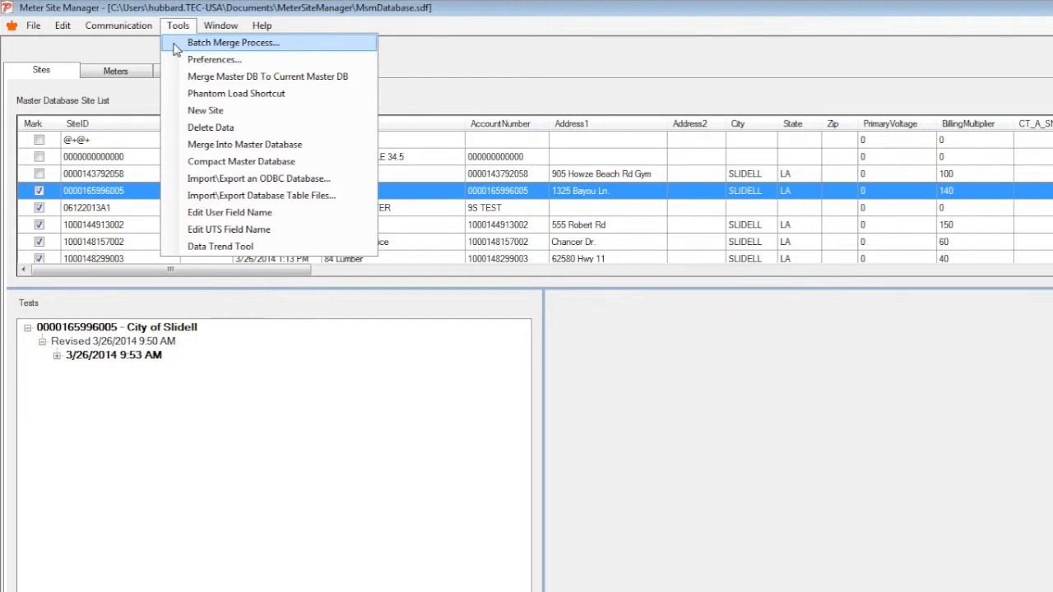
Open Preferences and review its File Locations, Customizations and Display Preferences pages, including the database backup count options.
left_click(175, 60)
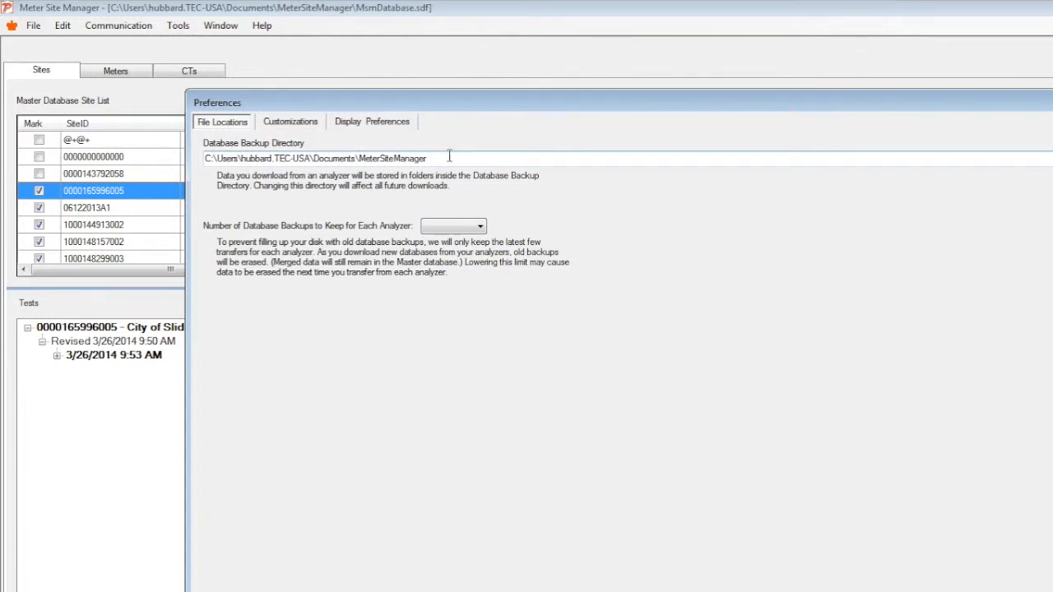
left_click(458, 227)
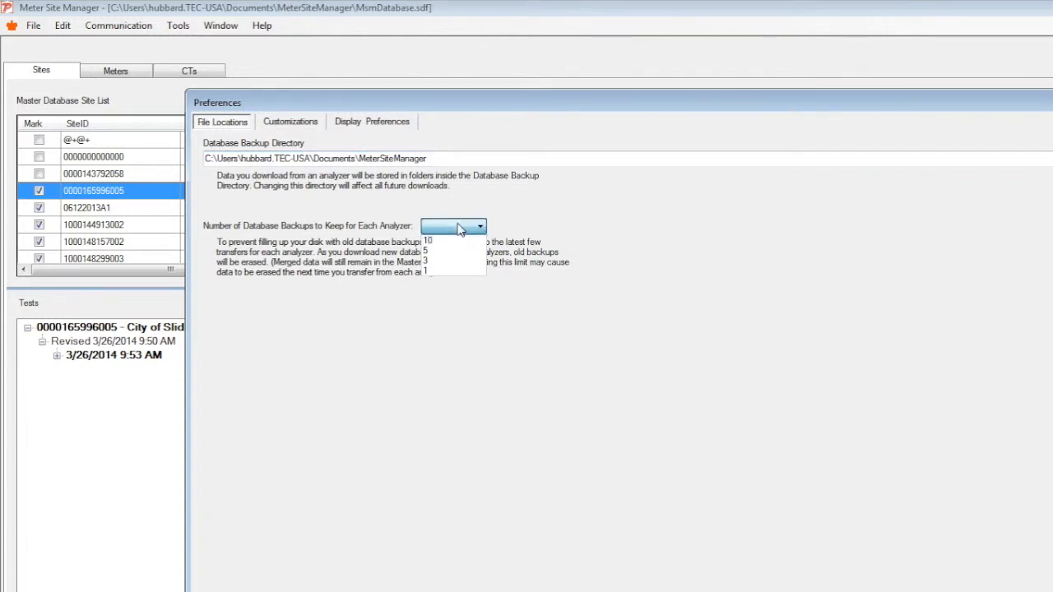
left_click(459, 228)
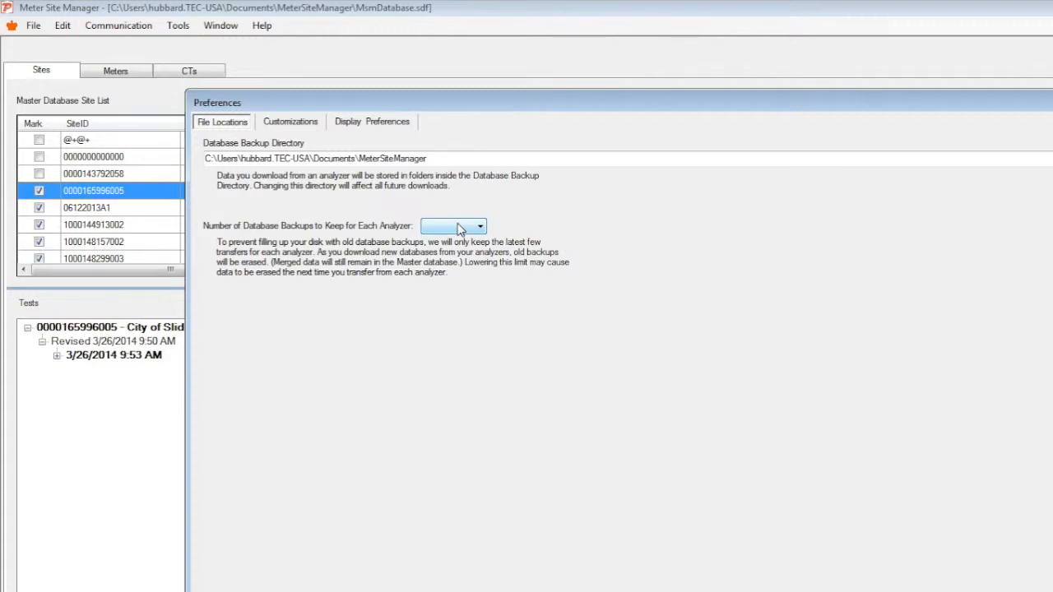
left_click(308, 121)
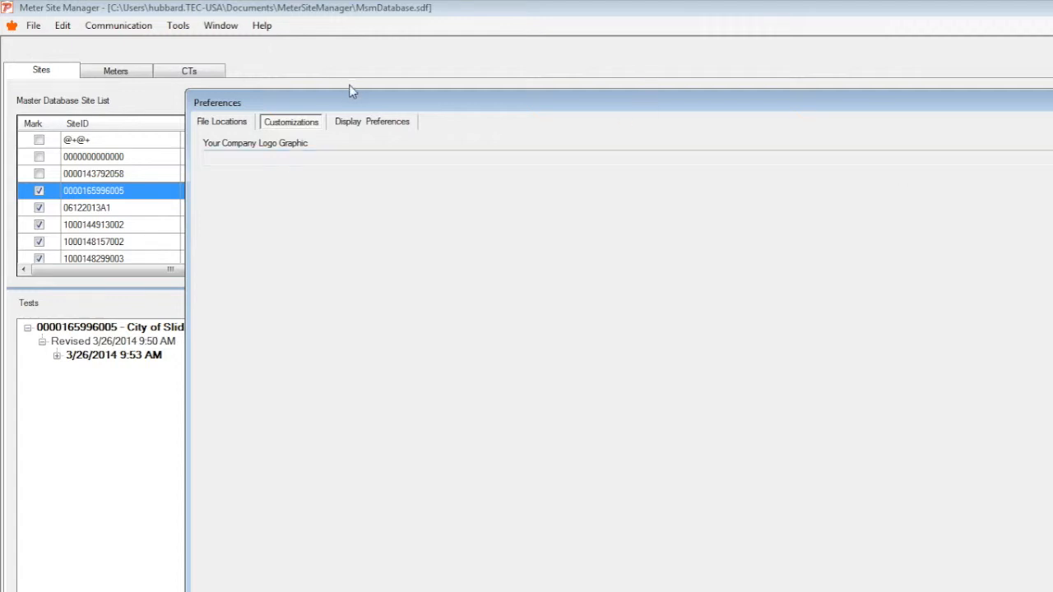
left_click(378, 122)
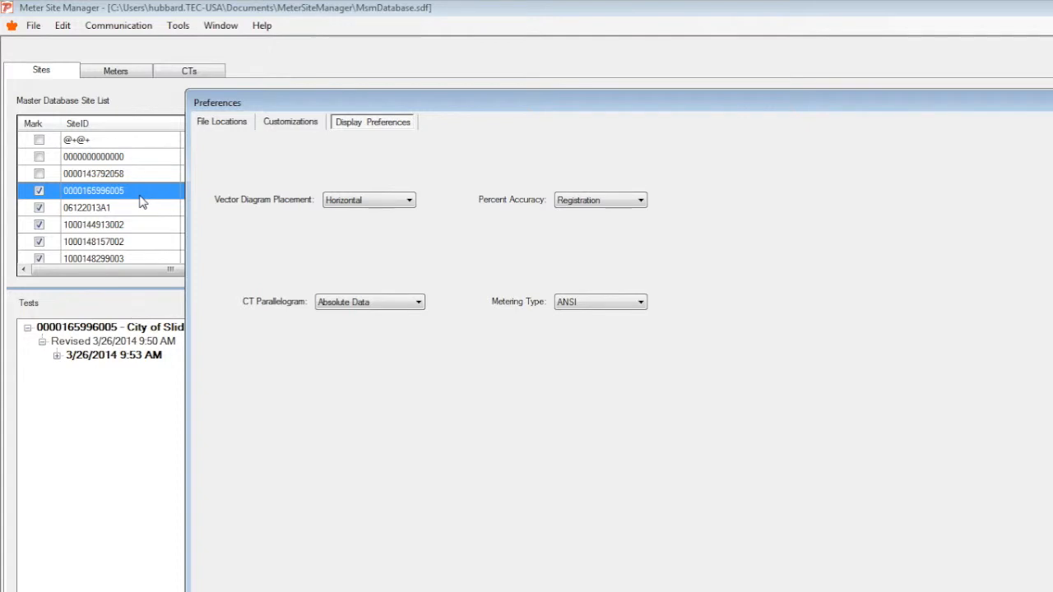
Inspect the options of the vector diagram, CT parallelogram, percent accuracy and metering type display preferences without changing them.
left_click(384, 209)
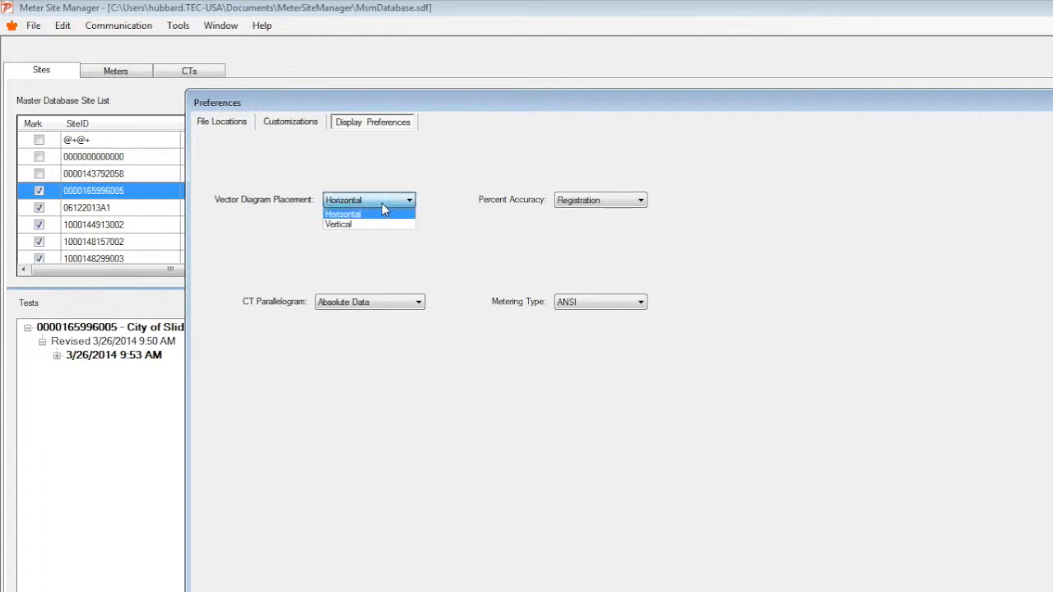
left_click(383, 208)
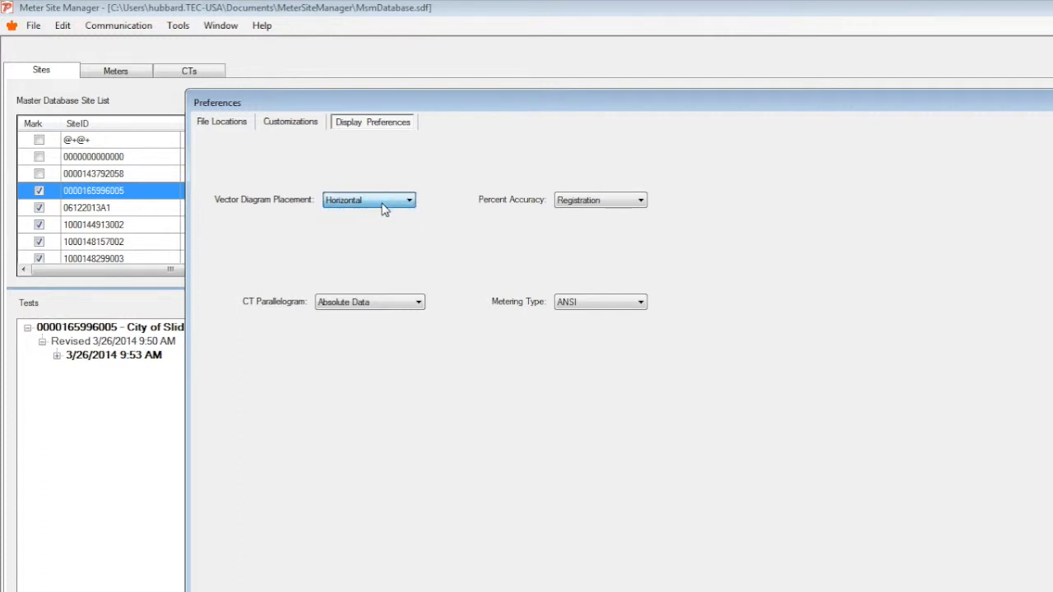
left_click(397, 311)
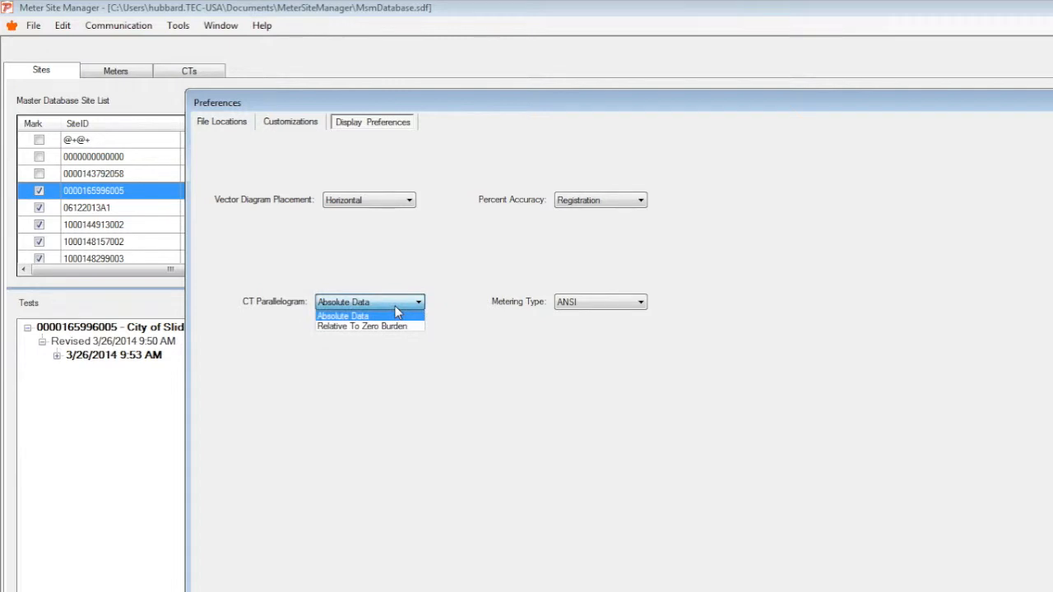
left_click(396, 311)
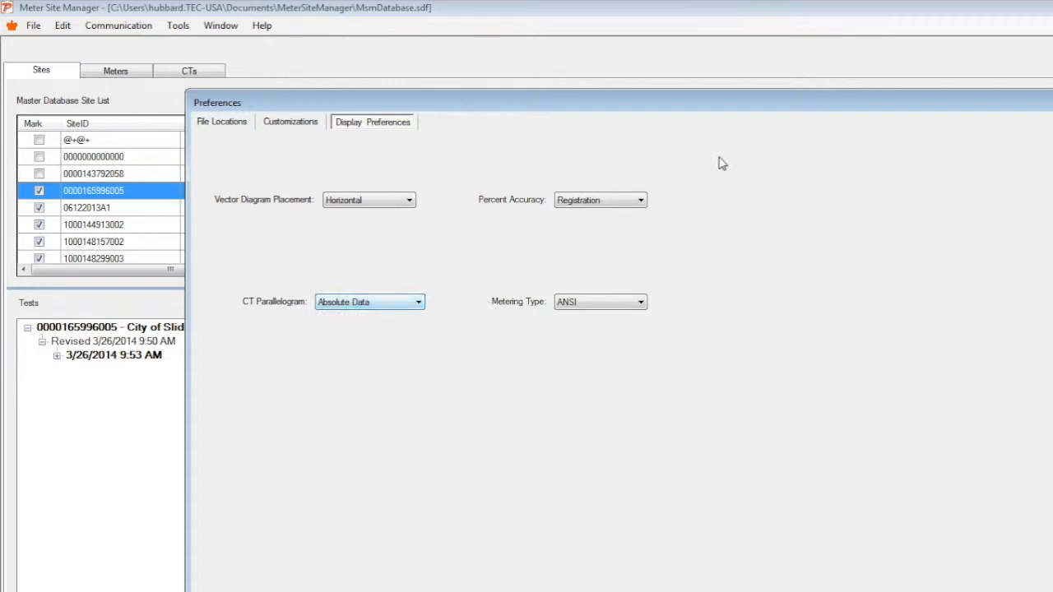
left_click(632, 204)
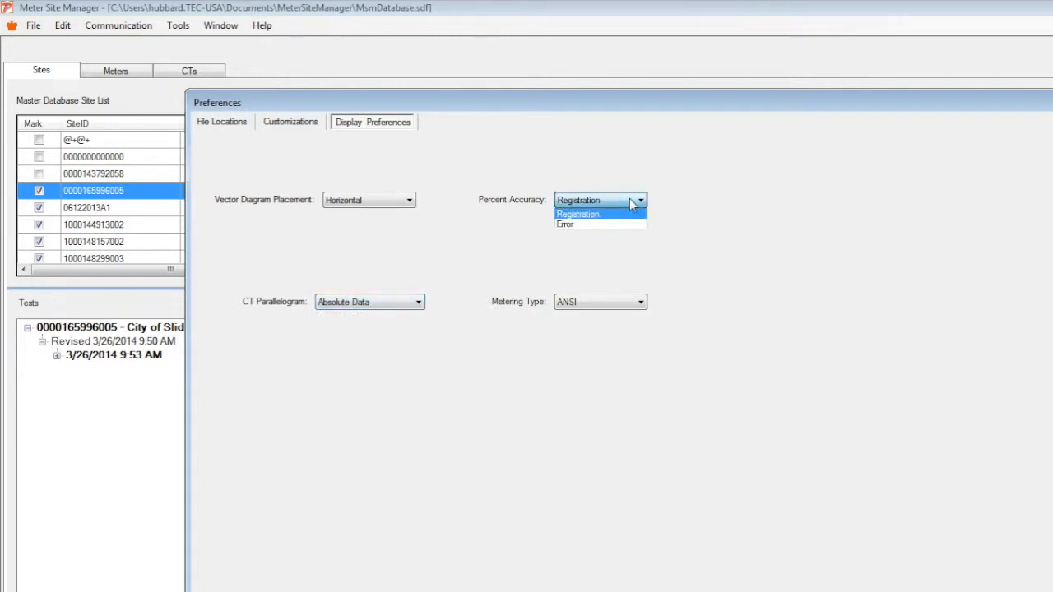
left_click(627, 213)
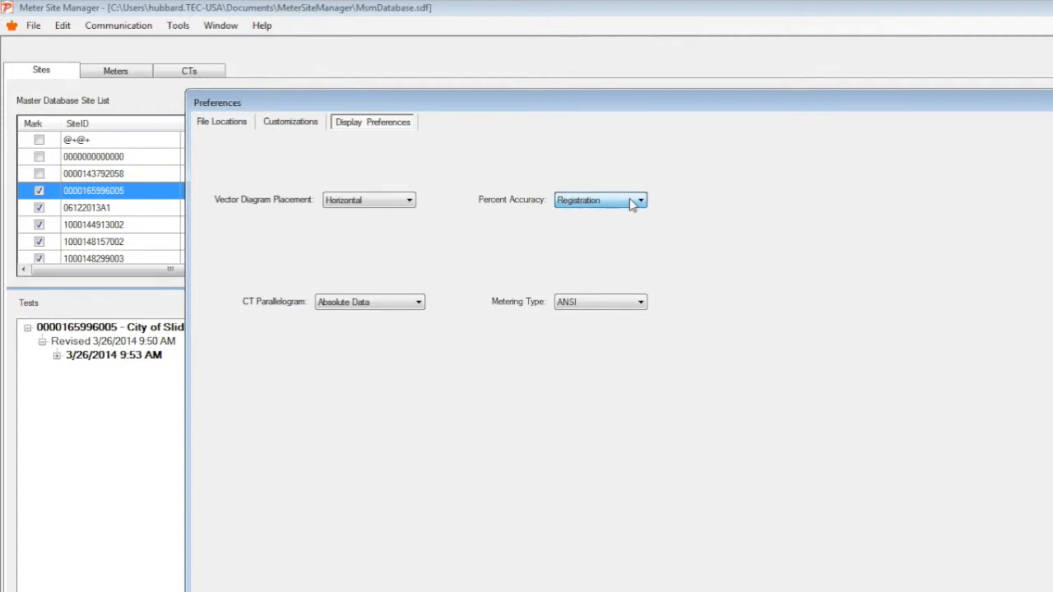
left_click(598, 305)
left_click(601, 309)
left_click(872, 591)
Open the Phantom Load Setup, browse the available setup names and close the window.
left_click(179, 25)
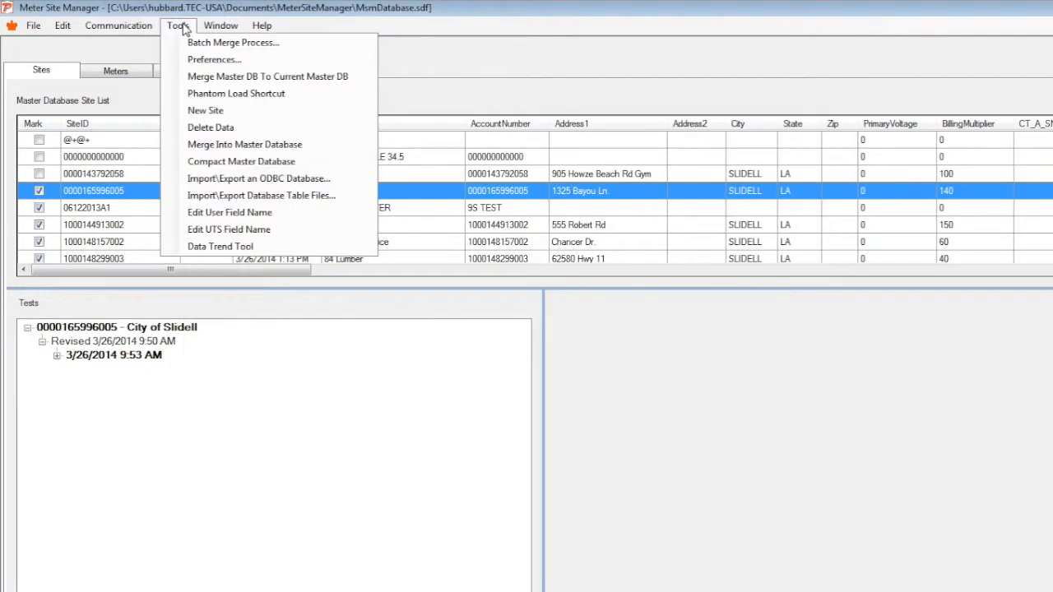
left_click(195, 97)
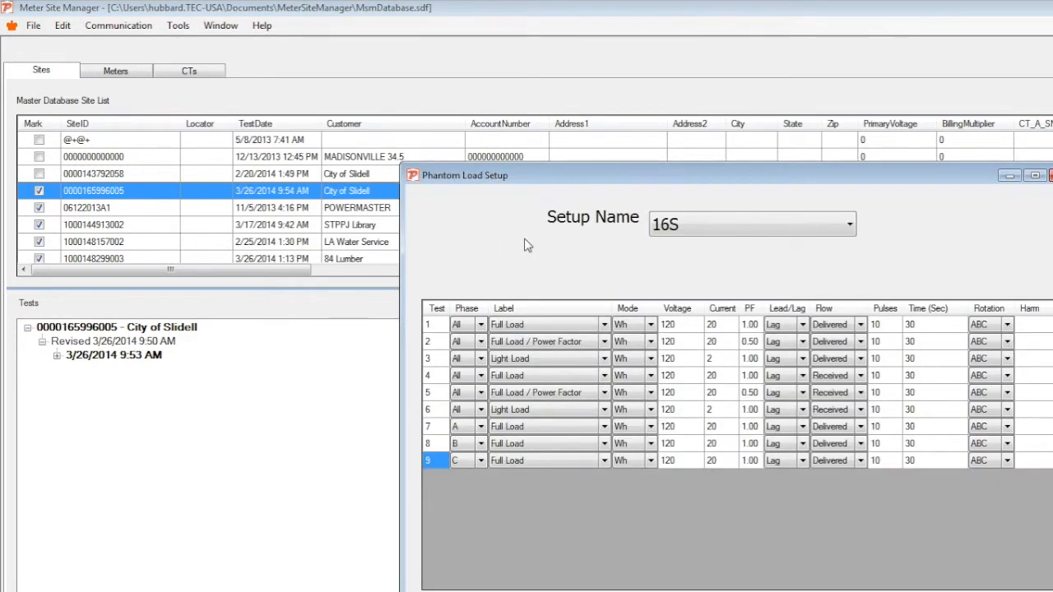
left_click(796, 224)
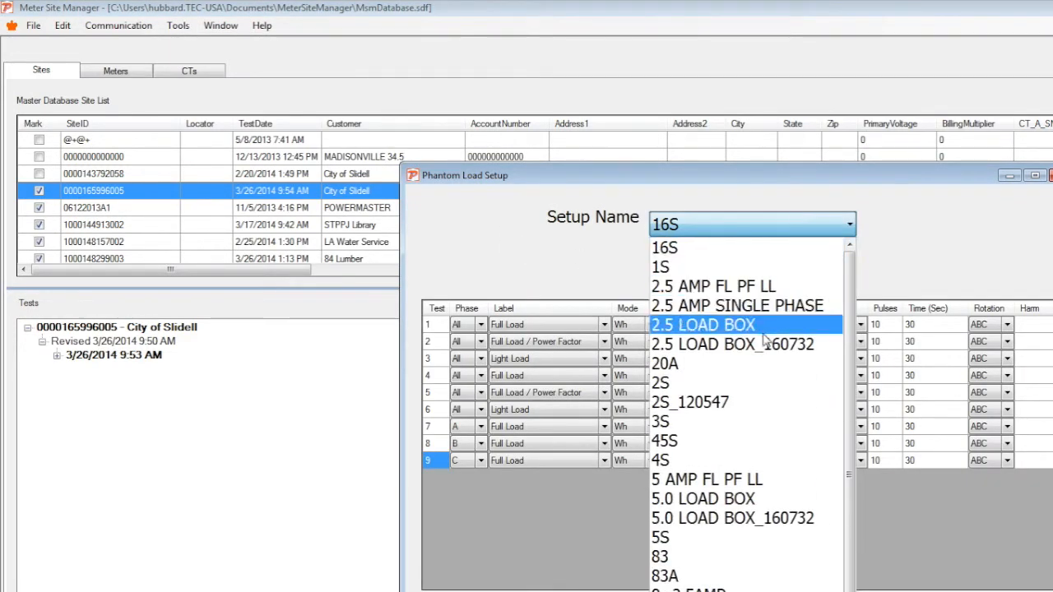
scroll(747, 414, "down", 3)
scroll(748, 414, "up", 3)
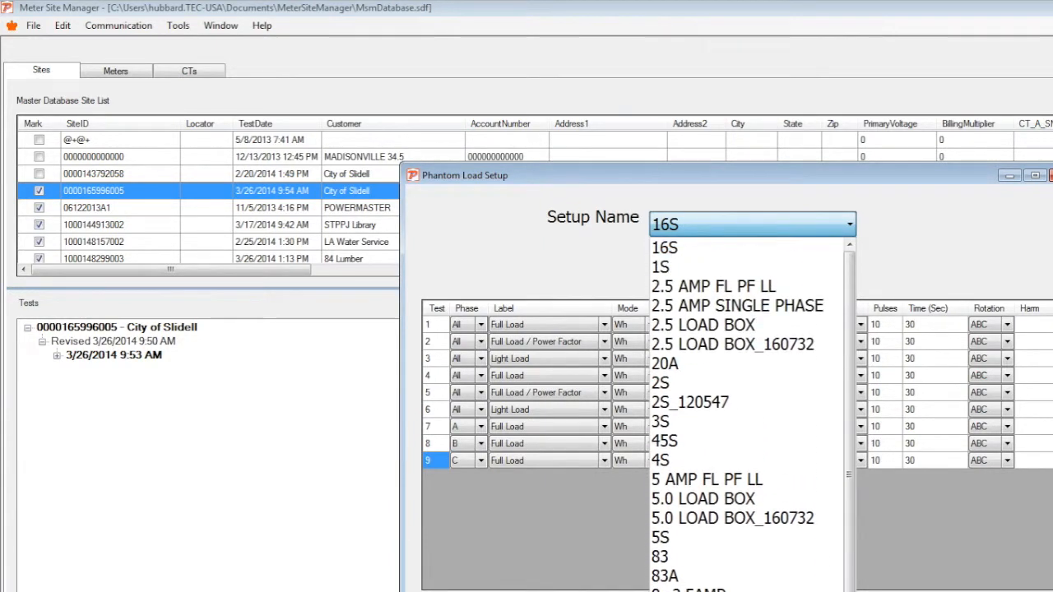
left_click(917, 245)
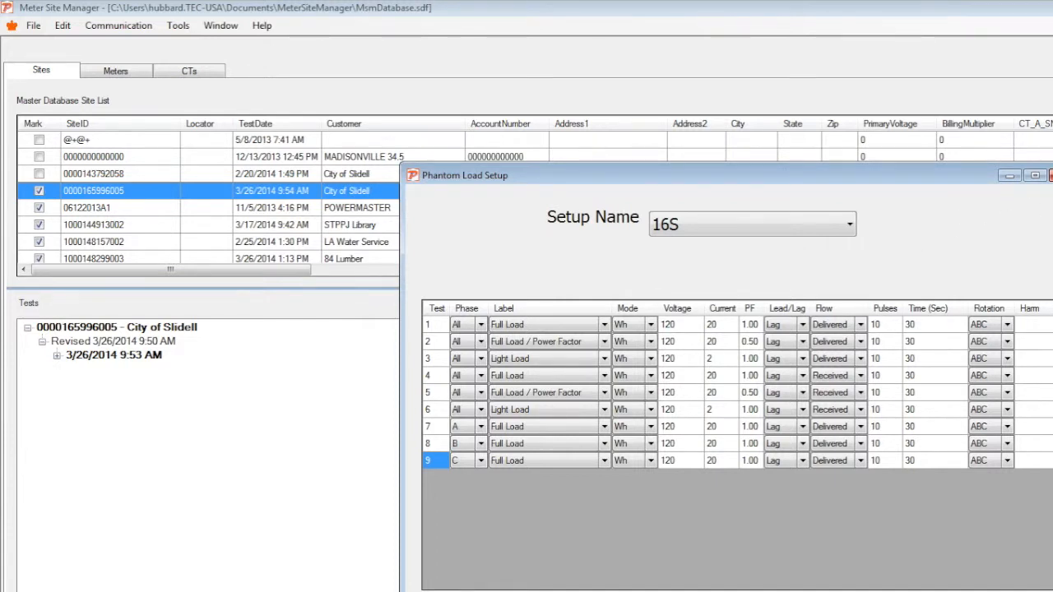
left_click(1049, 175)
Open the Site Editor for a new site, browse its six pages and close it.
left_click(177, 26)
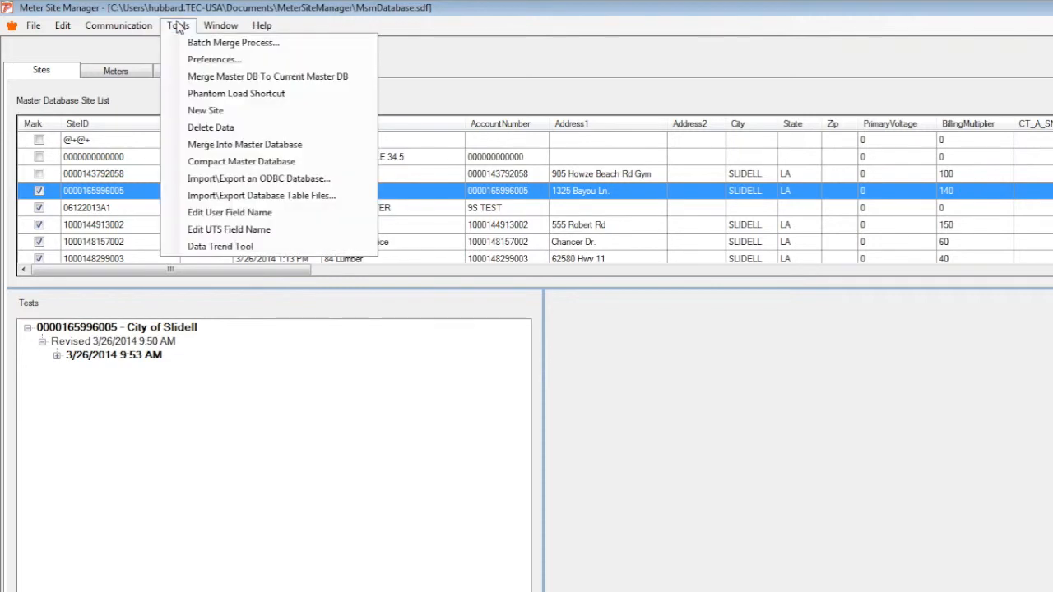
left_click(180, 112)
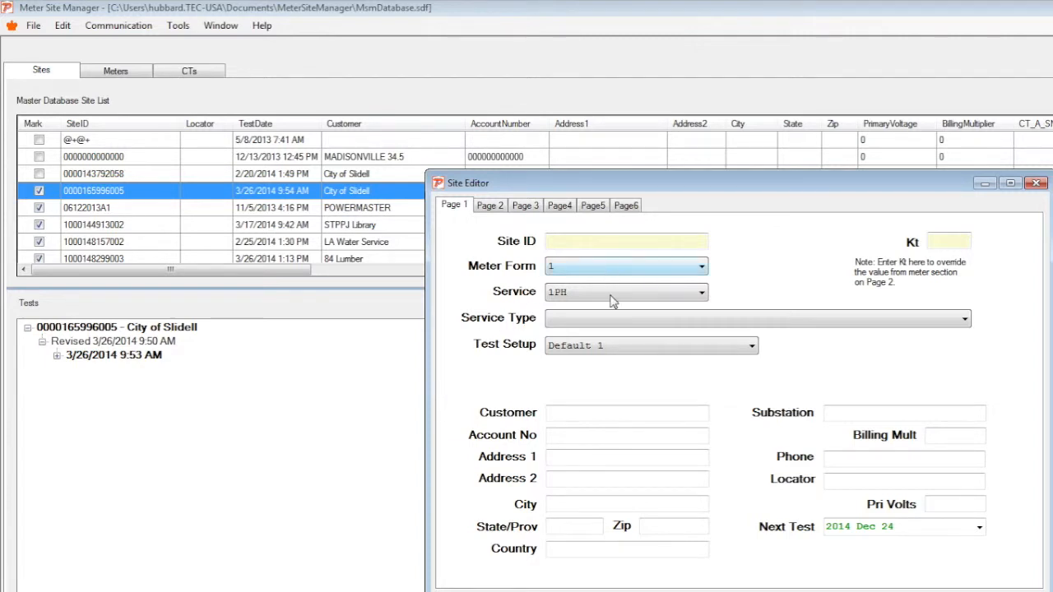
left_click(491, 206)
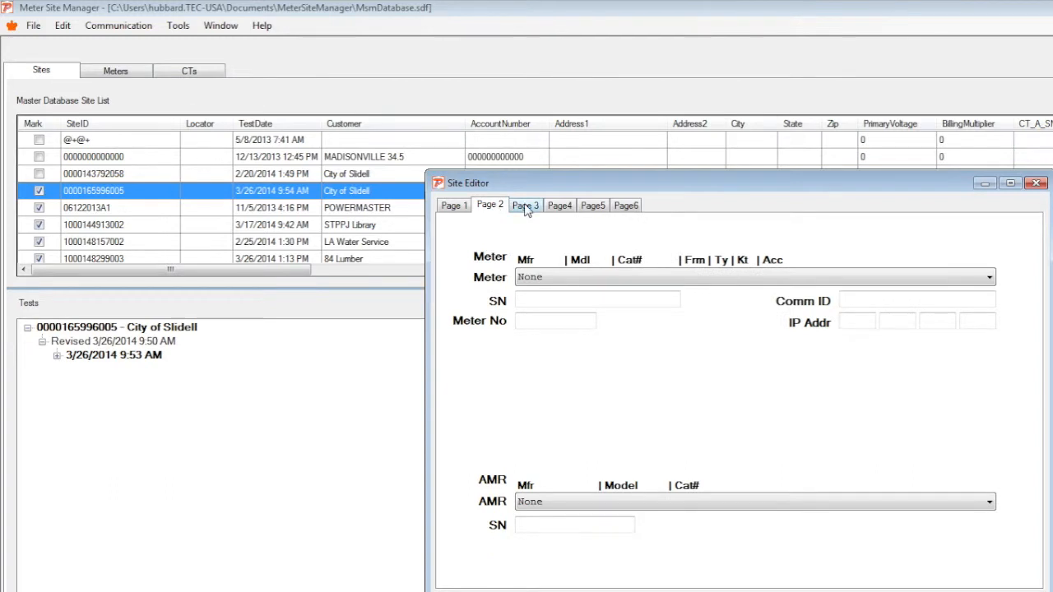
left_click(527, 208)
left_click(569, 207)
left_click(596, 206)
left_click(624, 208)
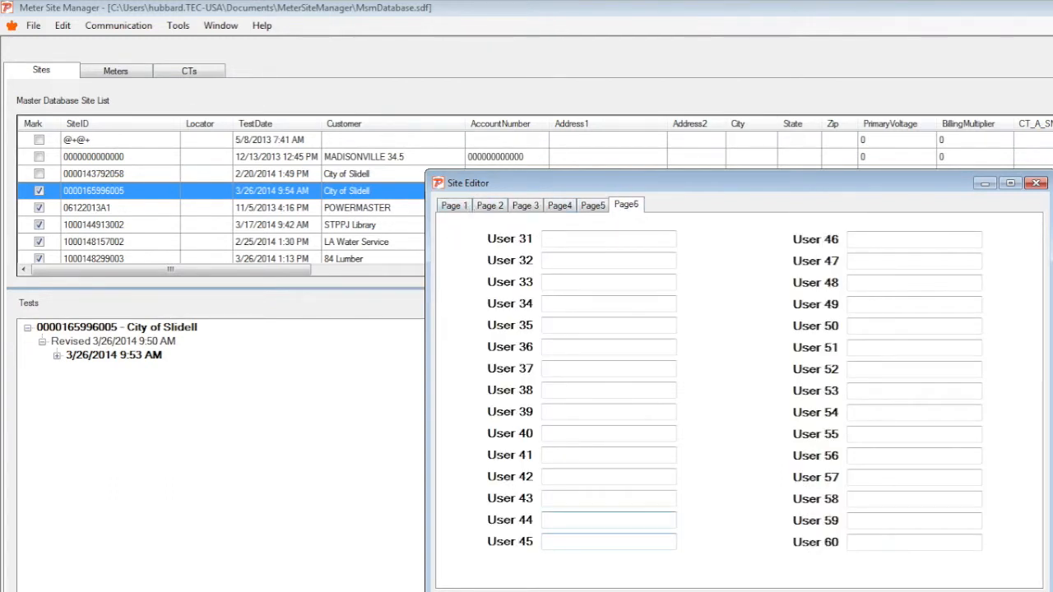
key("Escape")
Select several sites in the master site list to view their tests.
left_click(180, 28)
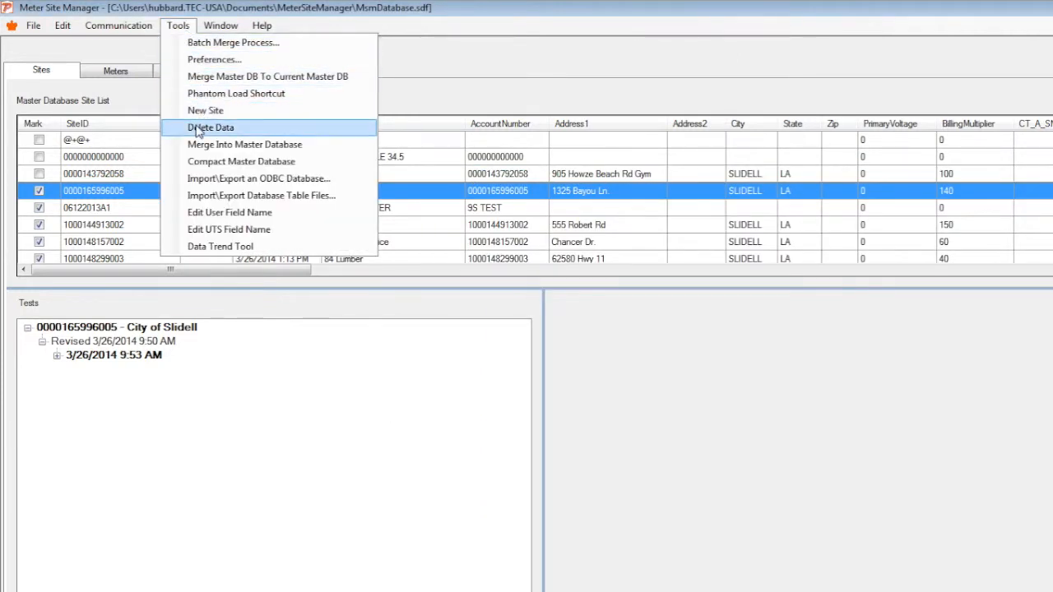
left_click(496, 225)
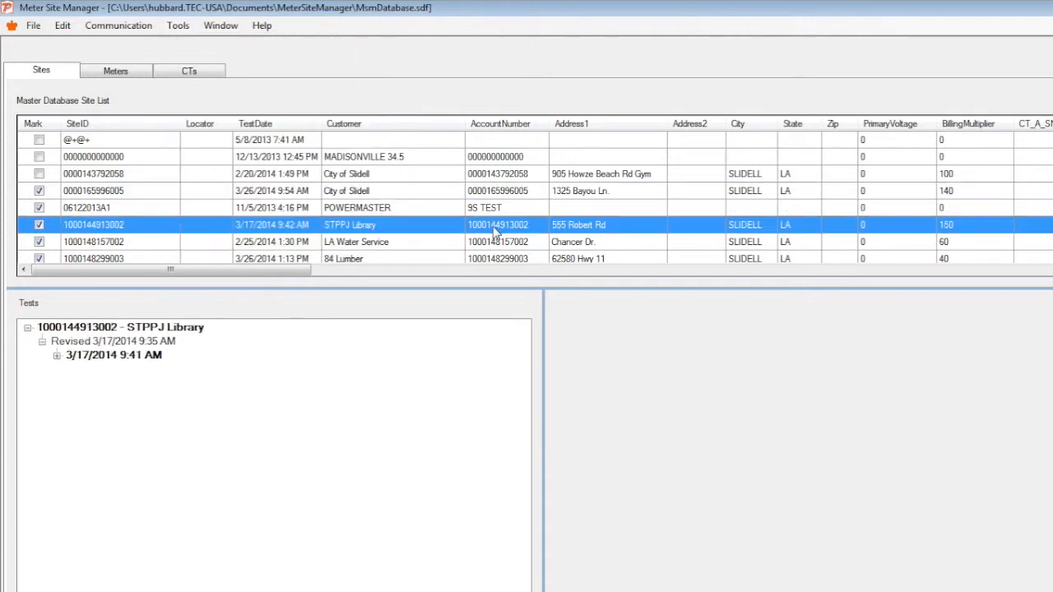
left_click(366, 209)
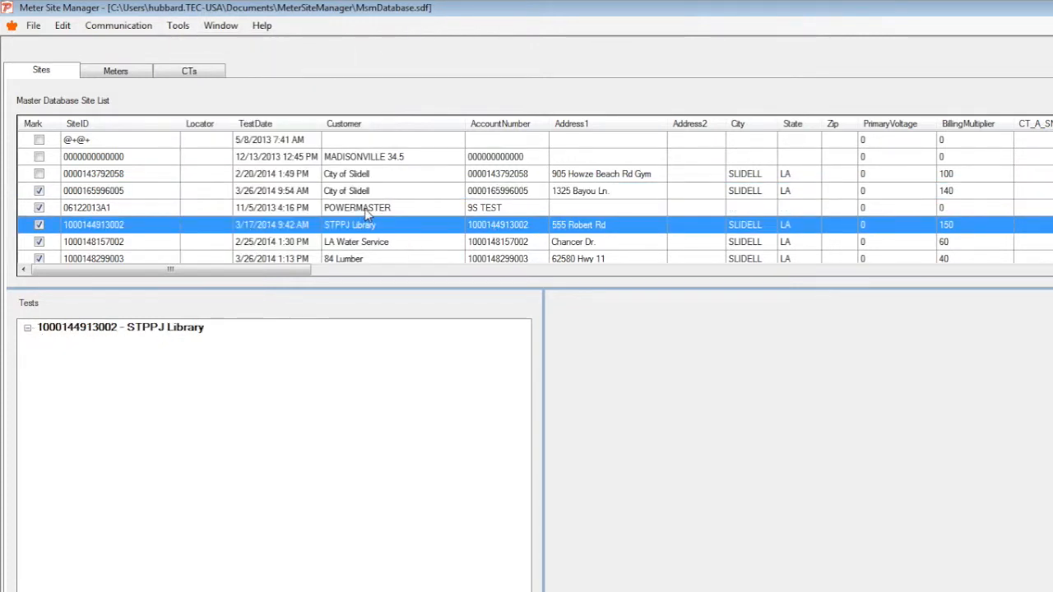
left_click(366, 192)
left_click(362, 174)
left_click(364, 158)
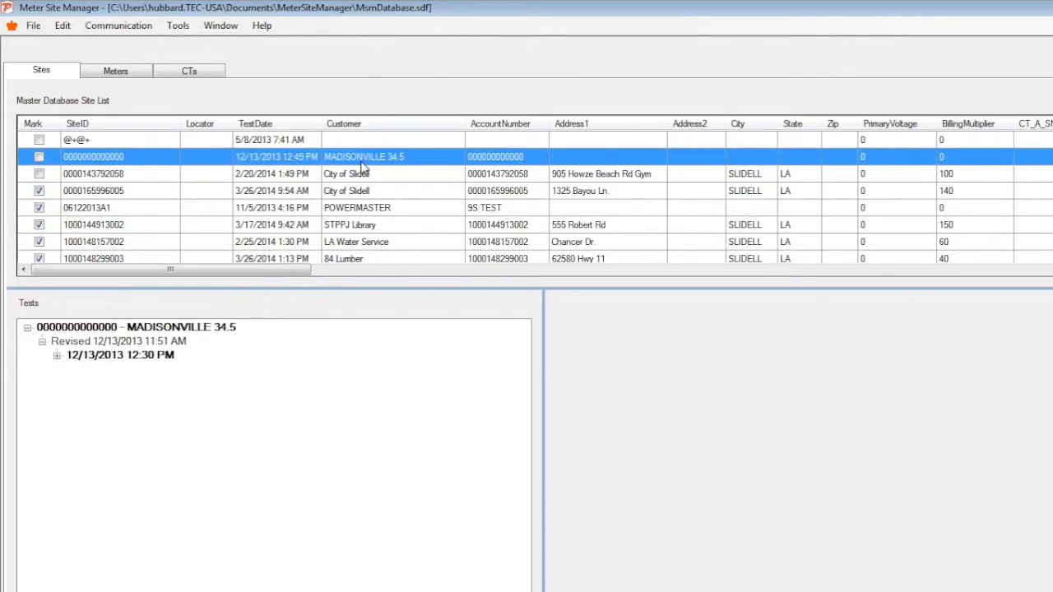
Open the Import/Export ODBC Database dialog and cancel it.
left_click(177, 25)
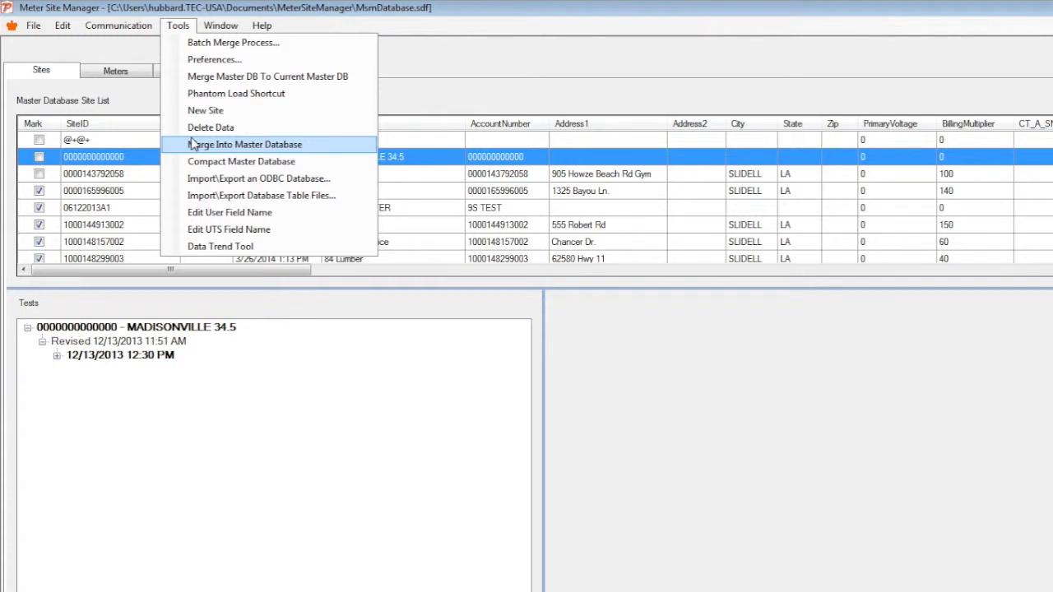
left_click(11, 26)
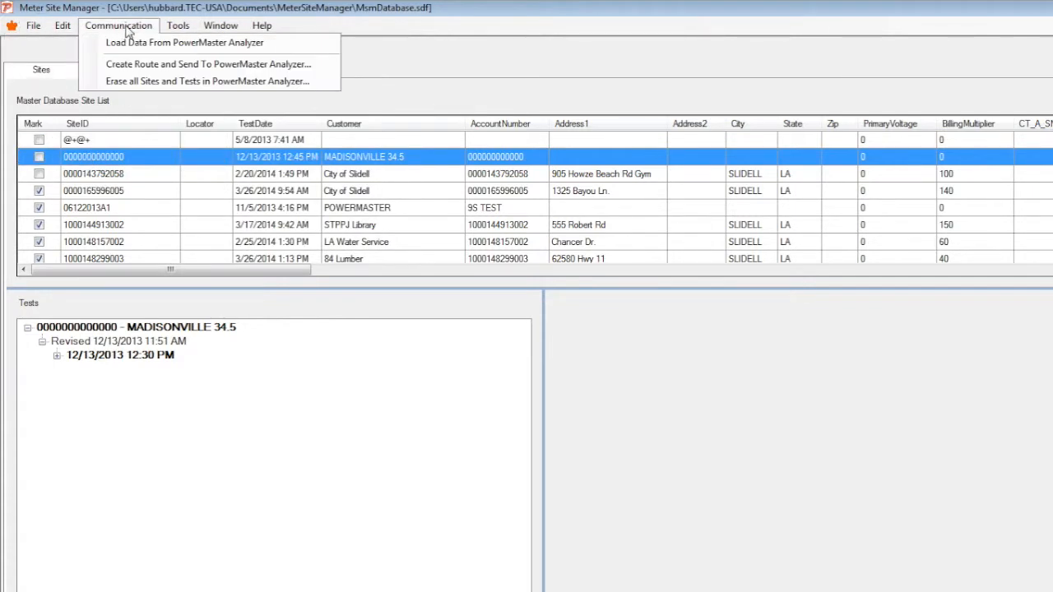
mouse_move(179, 33)
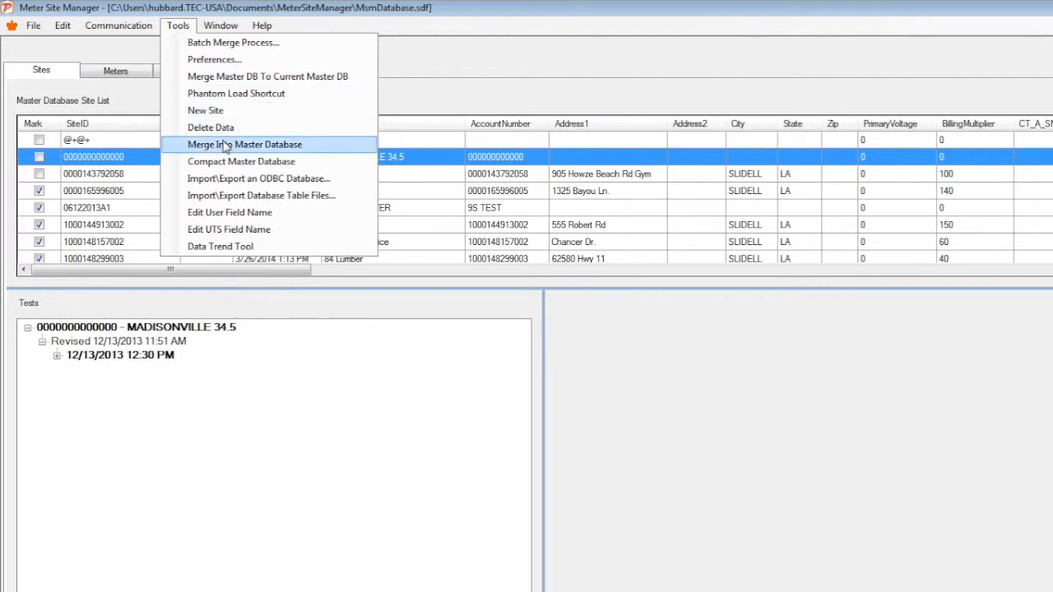
left_click(245, 182)
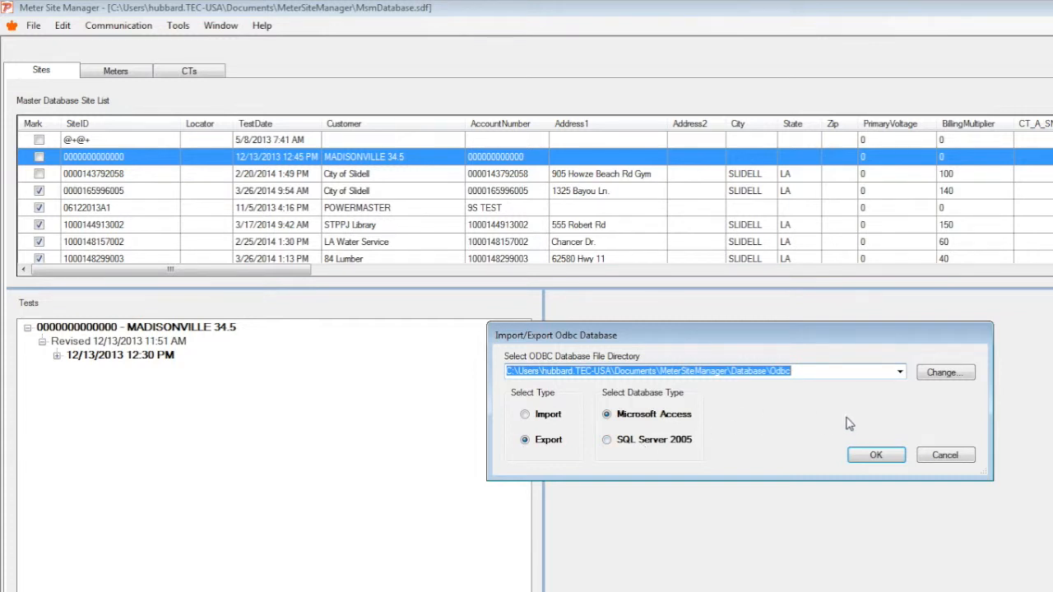
left_click(953, 455)
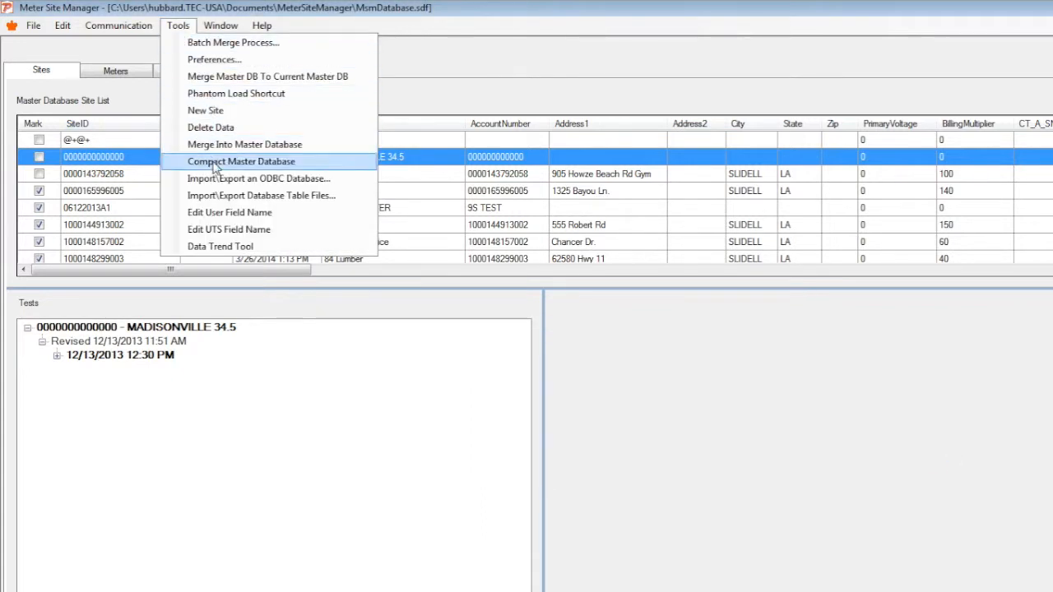
In the table-files import/export dialog, choose Import, .csv and the Site Description Table, then cancel it.
left_click(214, 196)
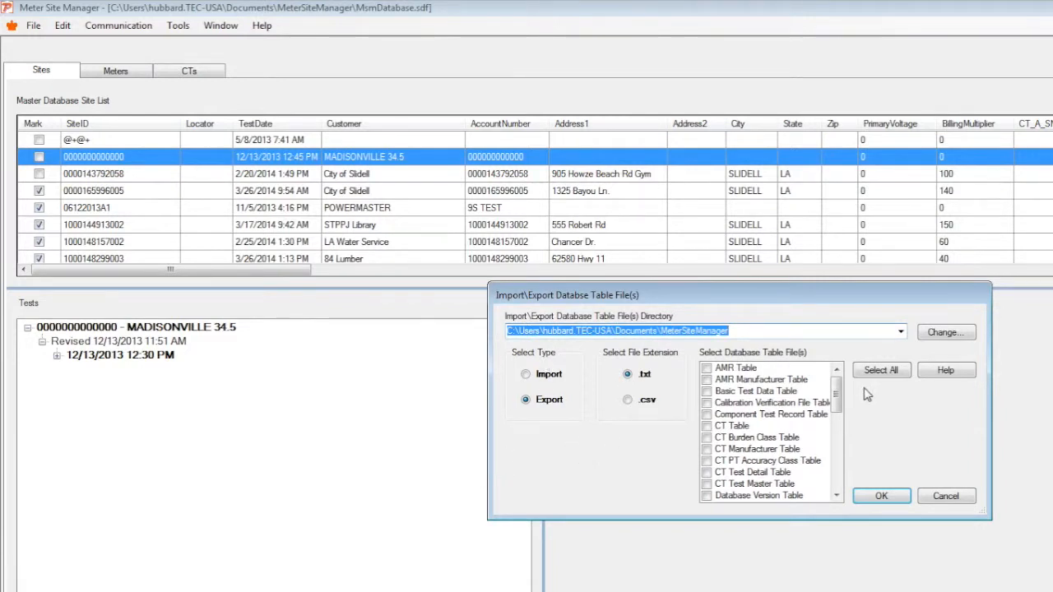
left_click_drag(838, 401, 844, 469)
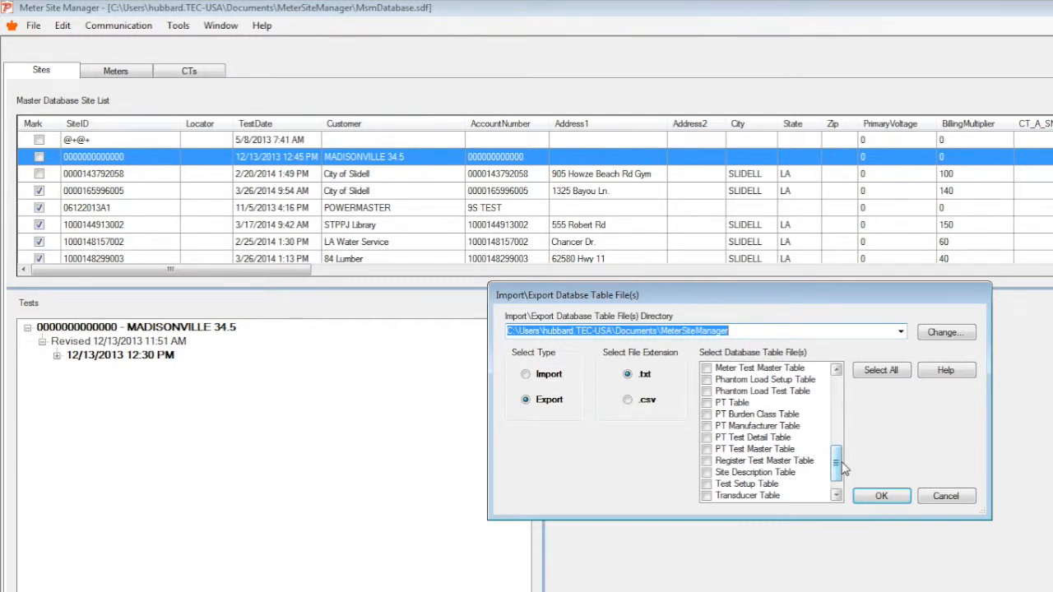
left_click_drag(843, 470, 839, 487)
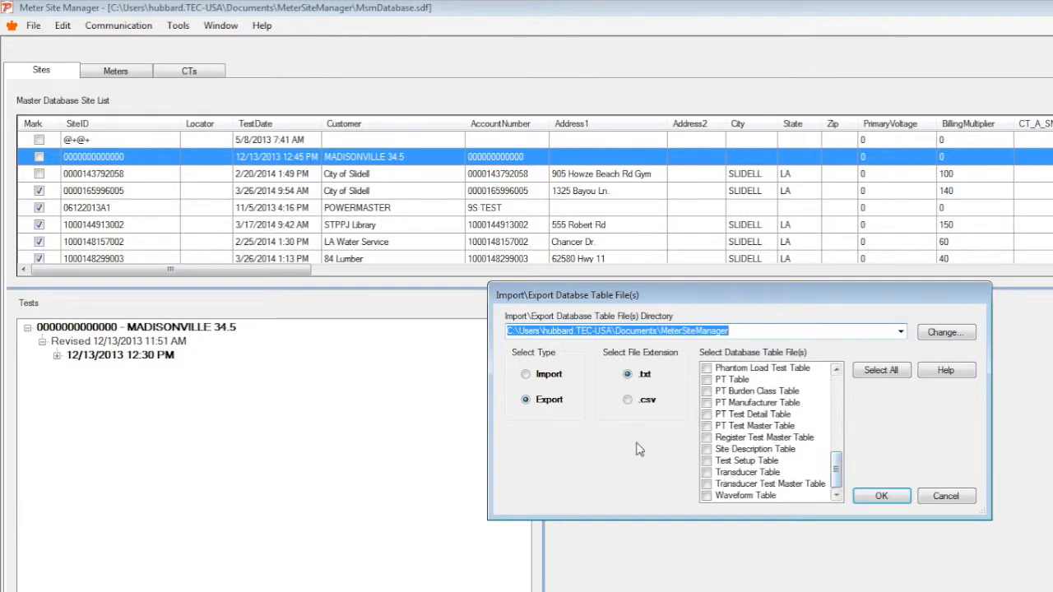
left_click(628, 400)
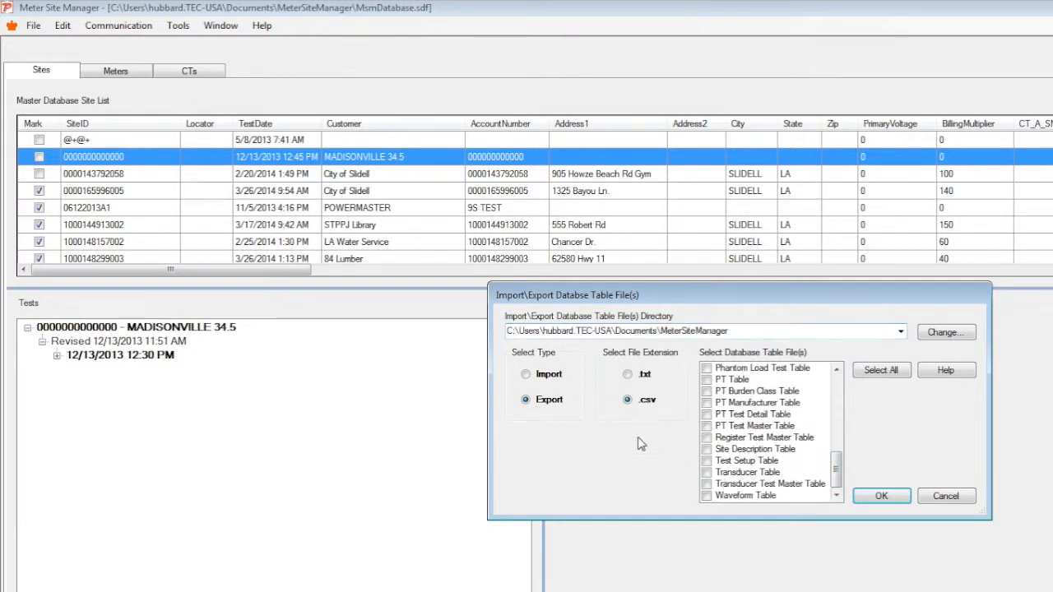
left_click(742, 452)
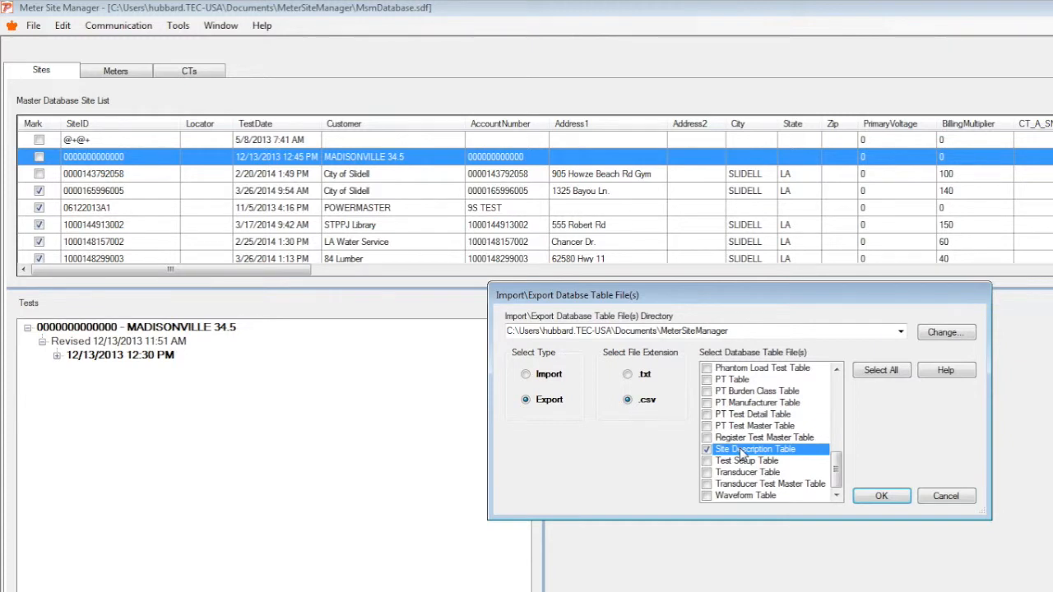
left_click(550, 375)
left_click(948, 496)
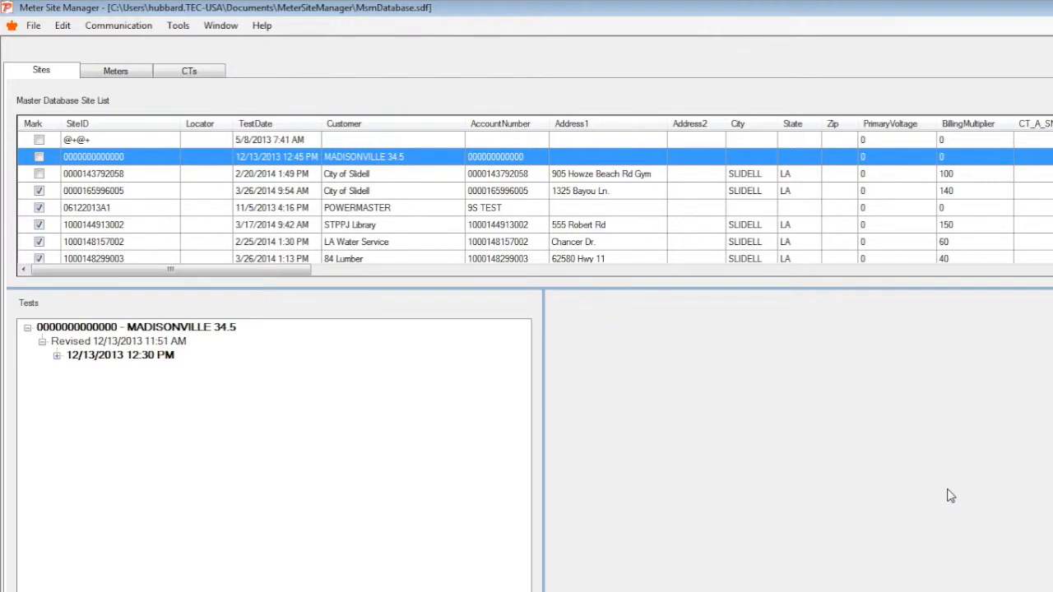
Open the User Field Name Editor and cancel it.
left_click(181, 26)
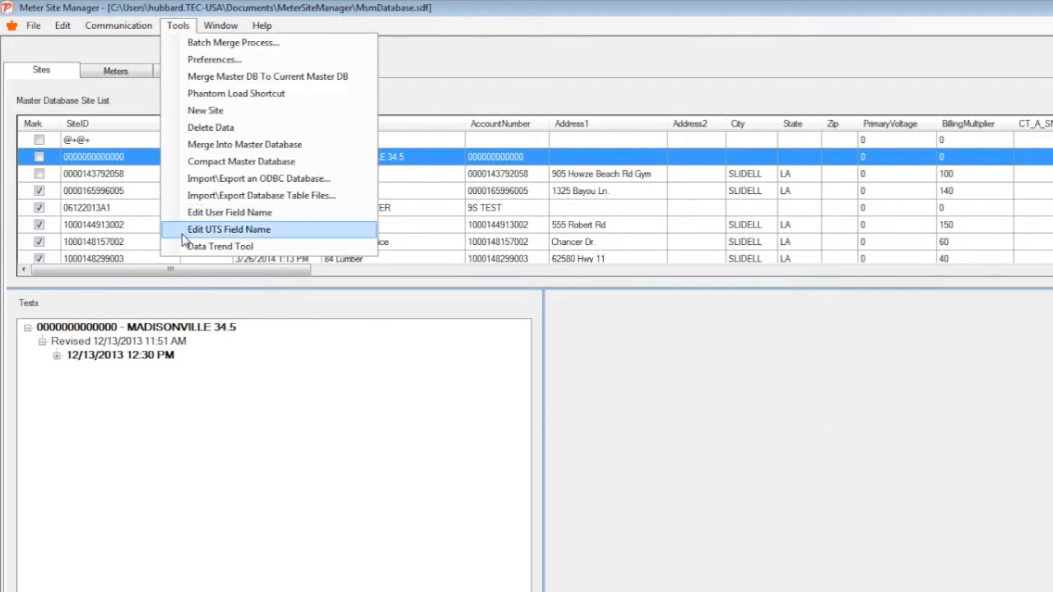
left_click(199, 216)
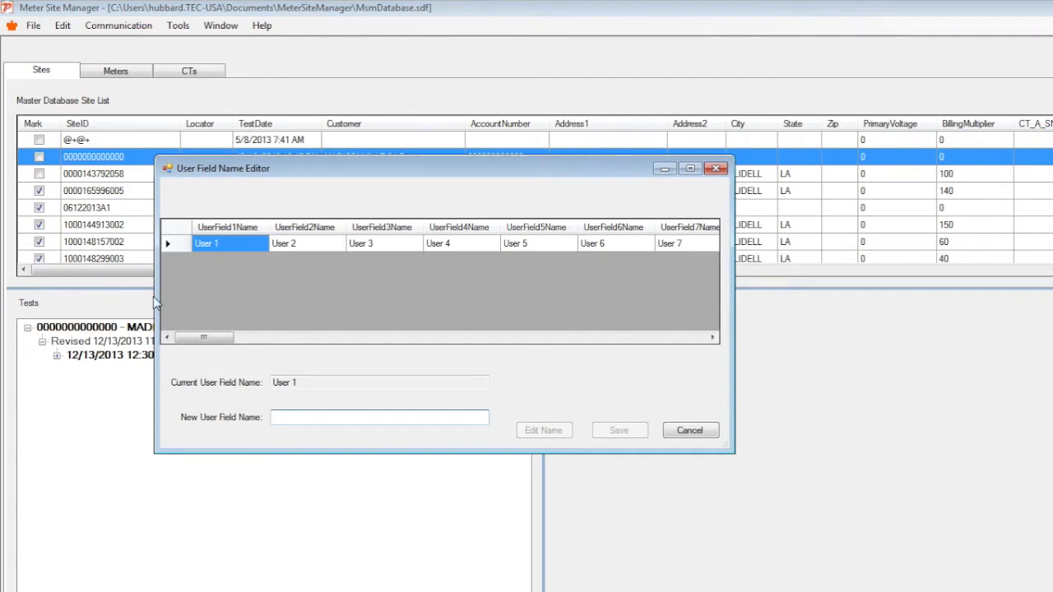
left_click(688, 430)
left_click(193, 32)
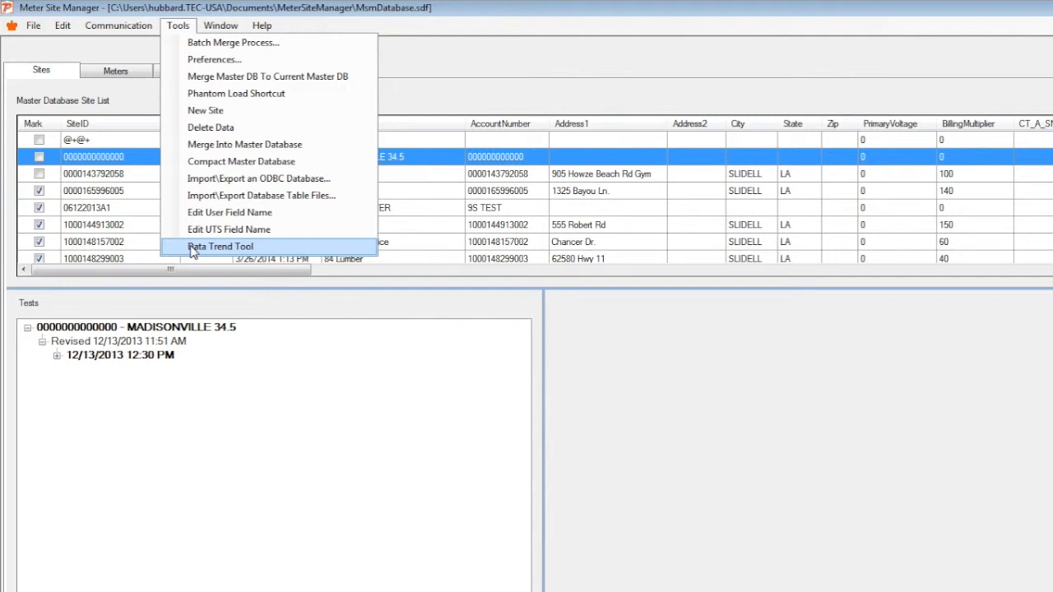
mouse_move(214, 33)
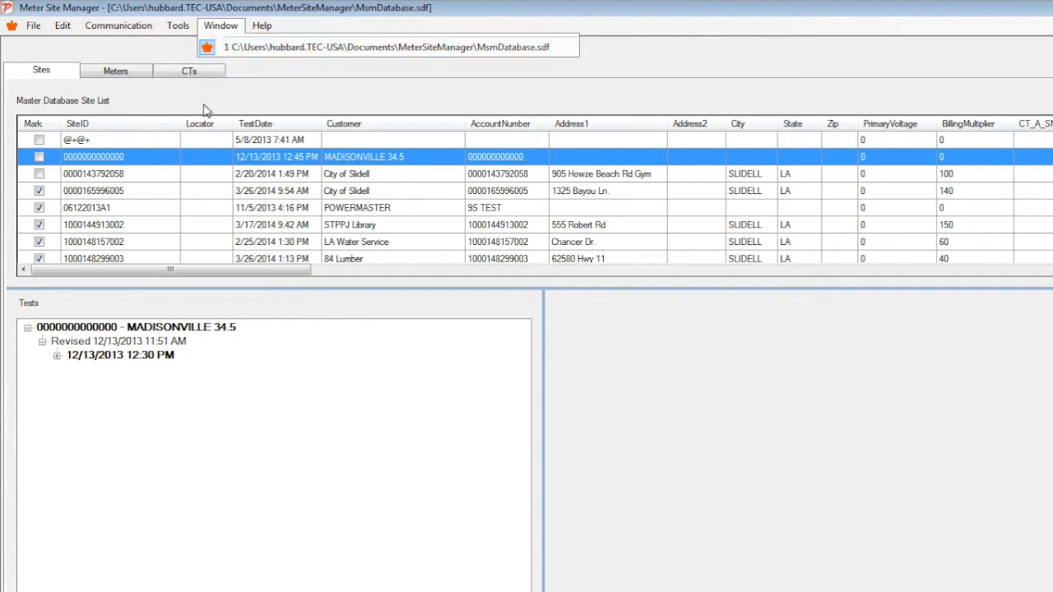
mouse_move(255, 26)
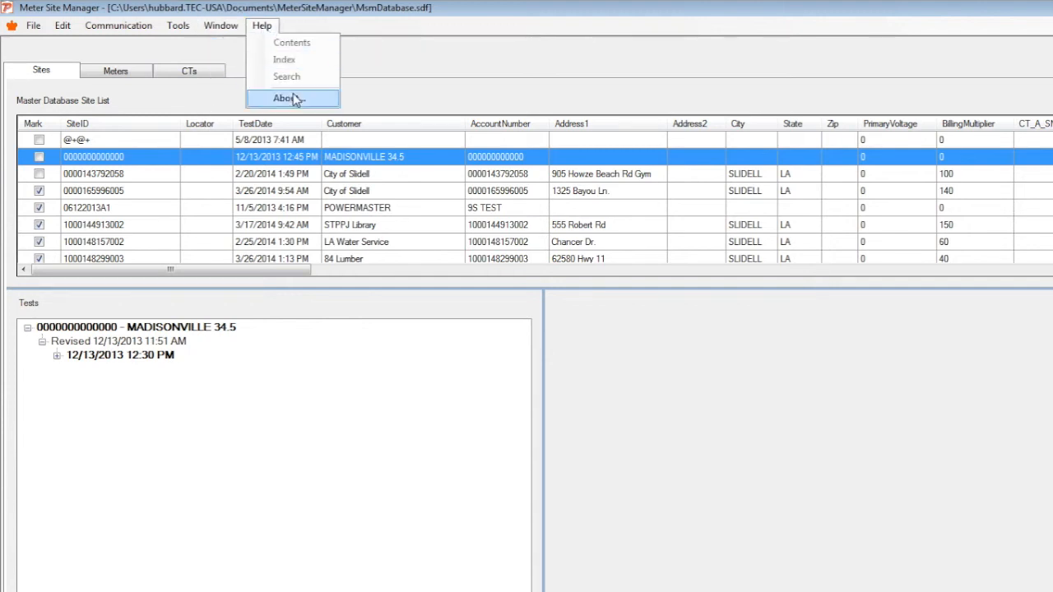